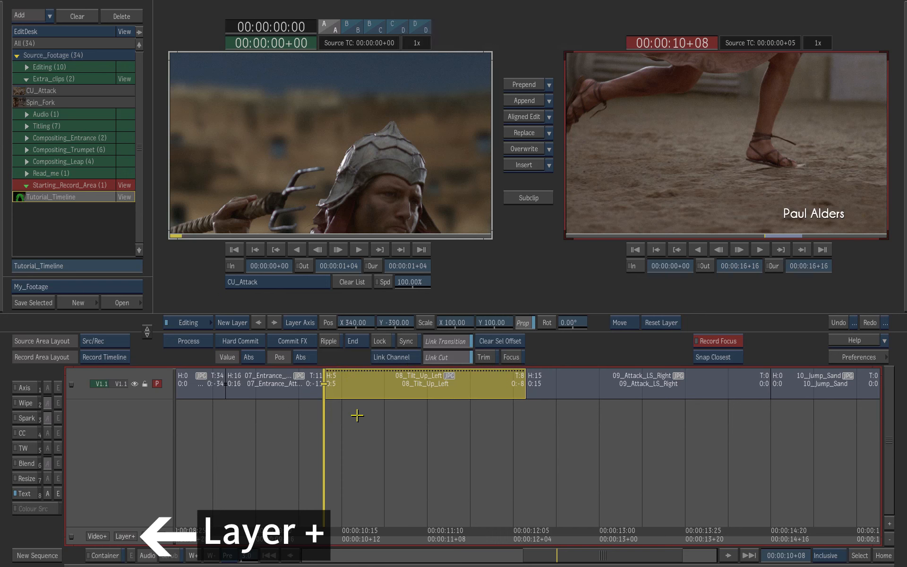
# - Add a new layer to the timeline and cut it to match the selected 08_Tilt_Up_Left segment
pyautogui.click(133, 535)
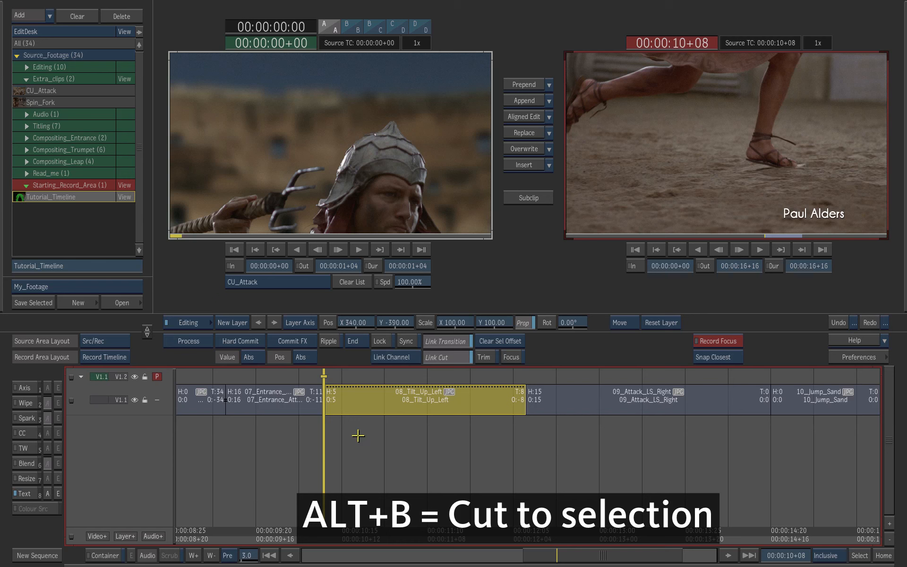
pyautogui.hotkey('alt', 'b')
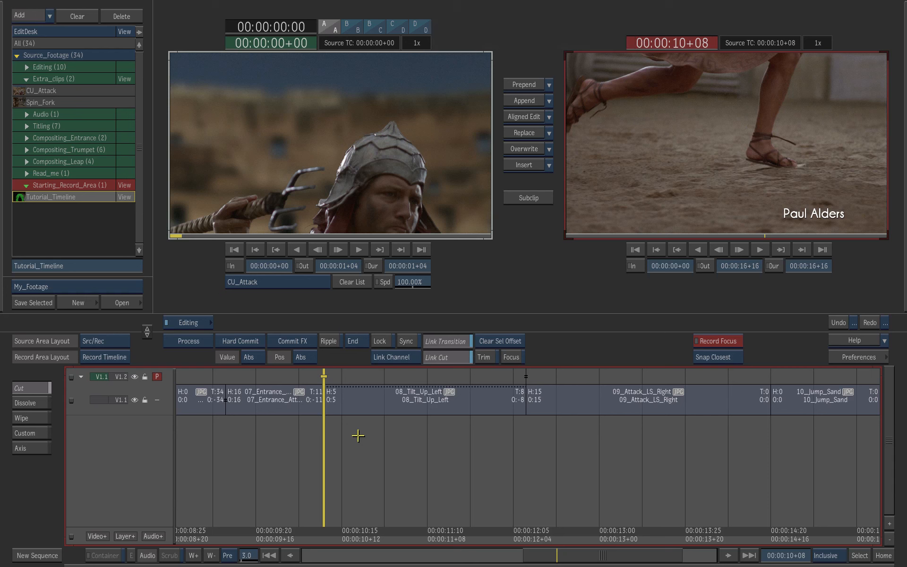
# - Replace the gap above 08_Tilt_Up_Left on the new layer with the DETROIT_LOGO clip from the Titling folder
pyautogui.click(381, 377)
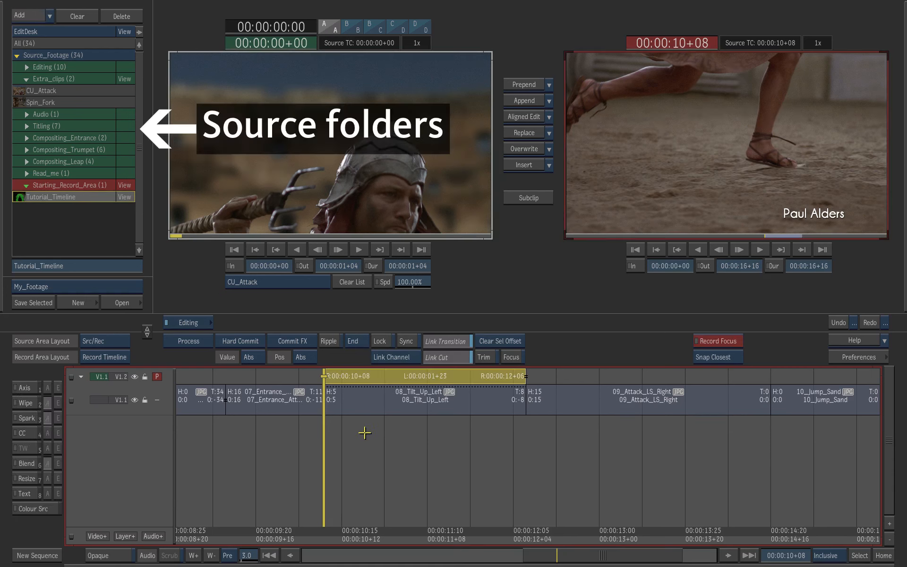
pyautogui.click(25, 126)
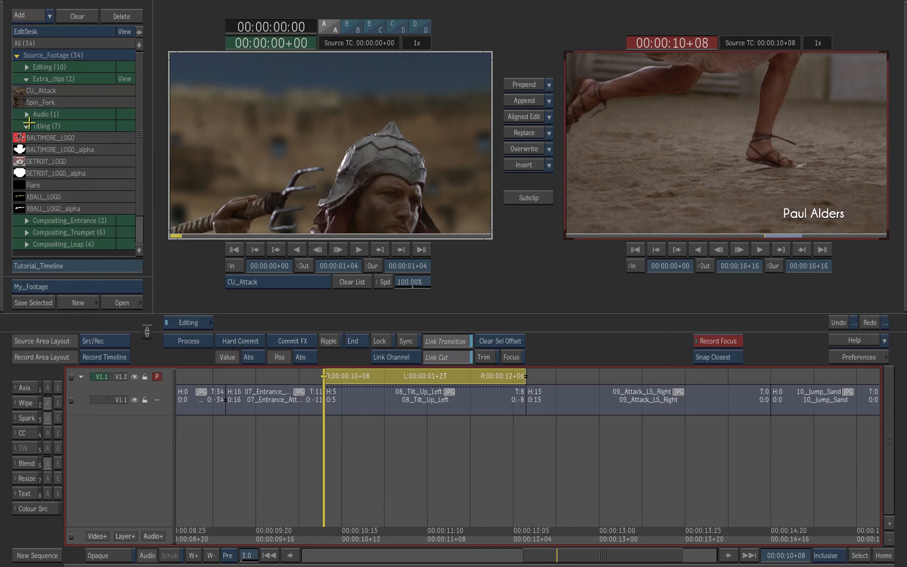
pyautogui.click(80, 161)
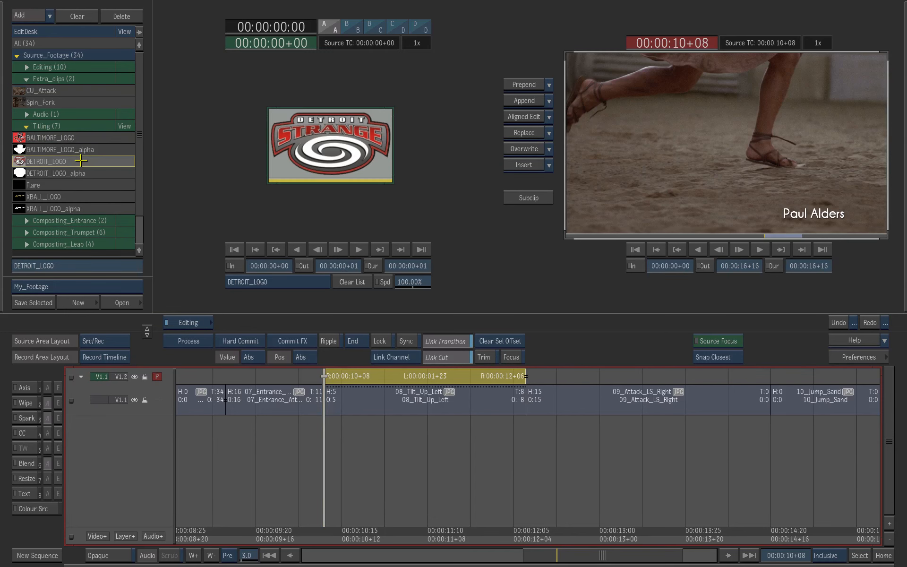
pyautogui.click(527, 133)
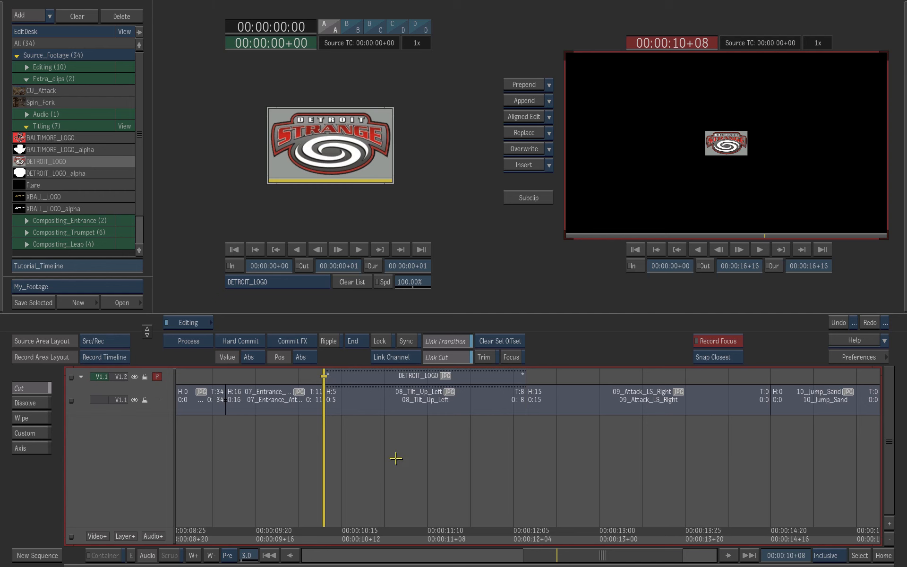
# - Add an Axis effect to the DETROIT_LOGO segment and assign DETROIT_LOGO_alpha as its matte
pyautogui.click(397, 377)
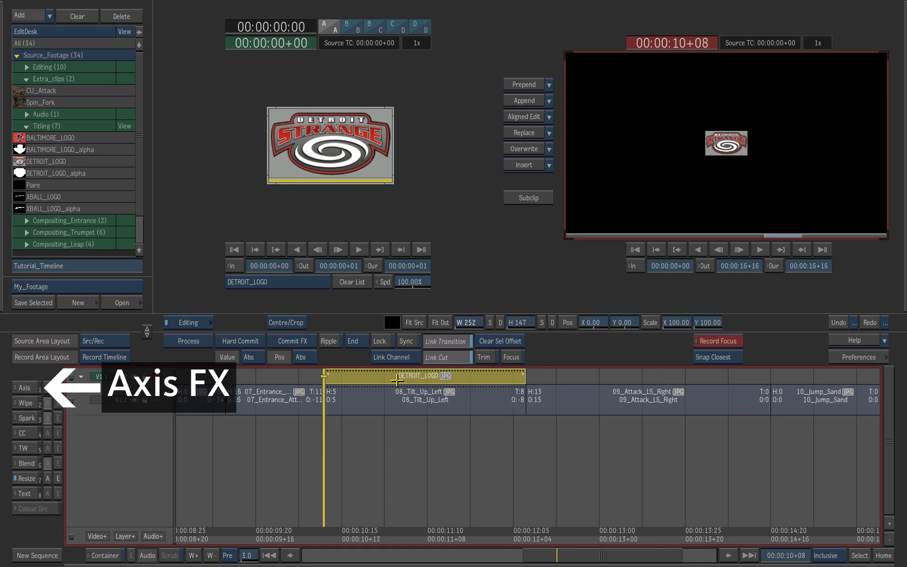
pyautogui.click(22, 387)
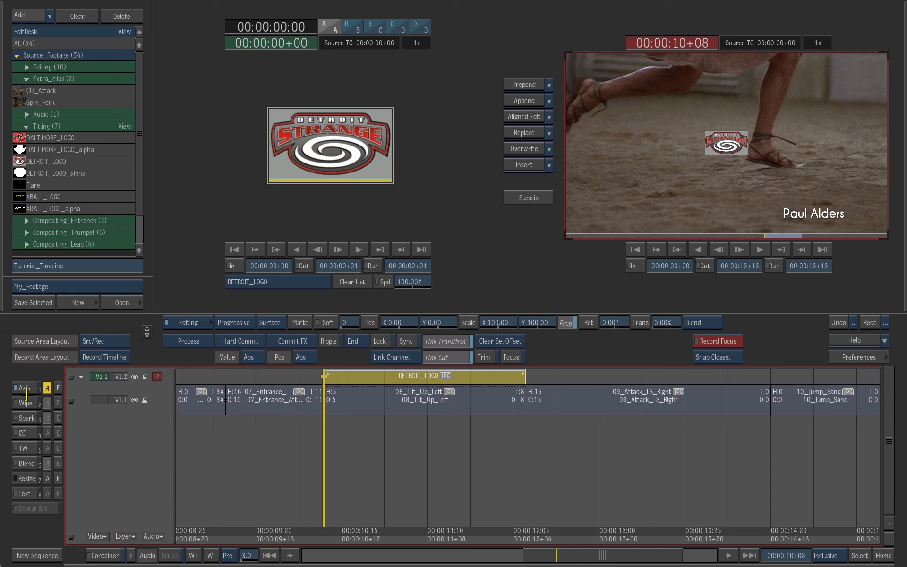
pyautogui.click(47, 387)
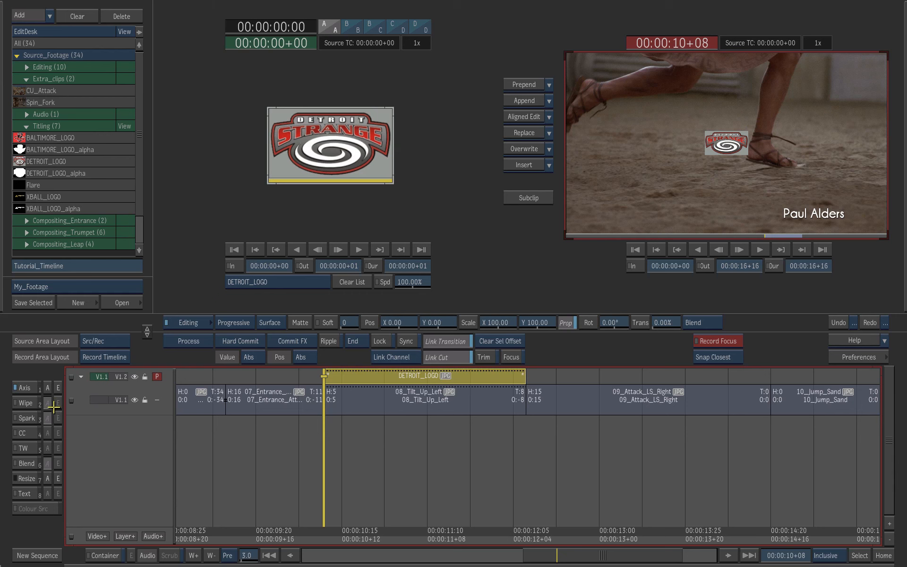
pyautogui.click(29, 388)
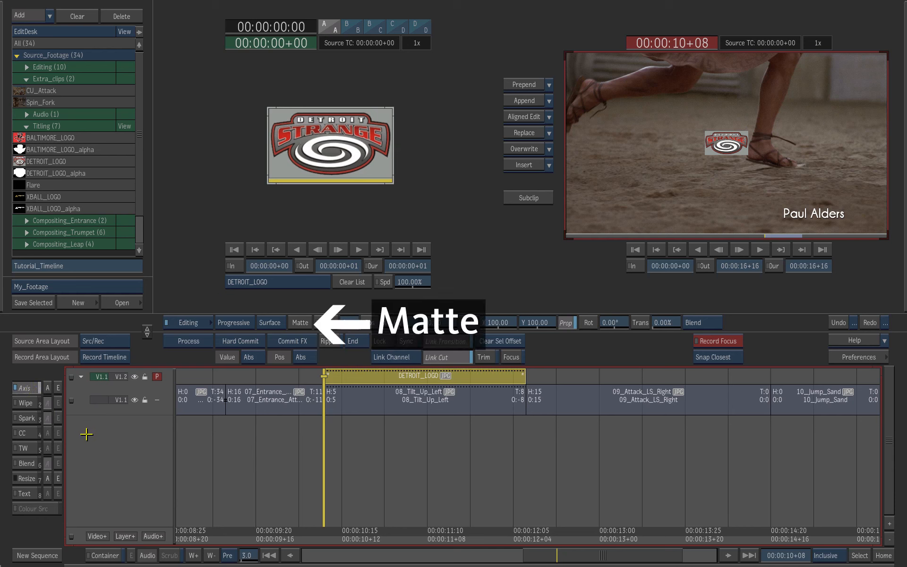
pyautogui.click(306, 326)
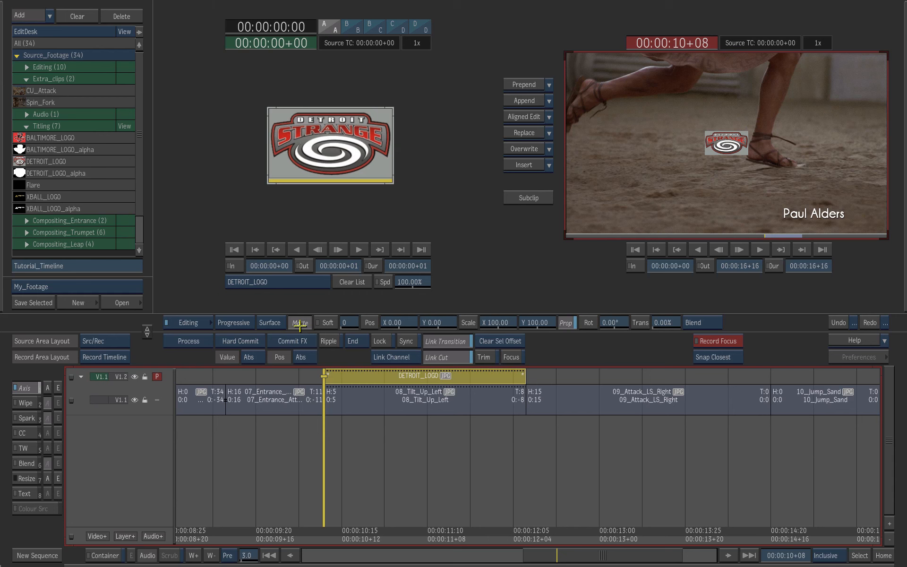
pyautogui.click(84, 175)
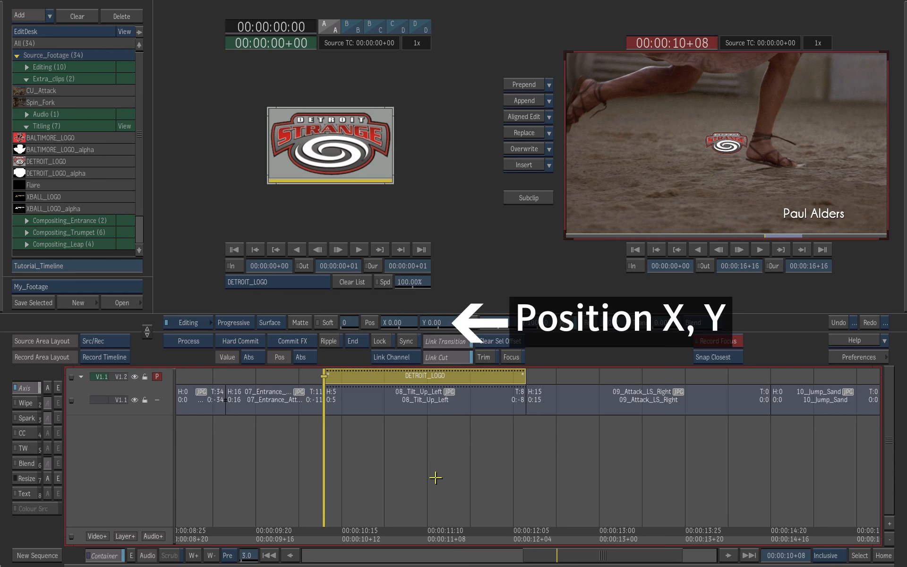
# - Set the Axis position of the DETROIT_LOGO segment to X 180 and Y -425
pyautogui.click(398, 329)
pyautogui.click(371, 291)
pyautogui.click(388, 263)
pyautogui.click(372, 306)
pyautogui.click(411, 232)
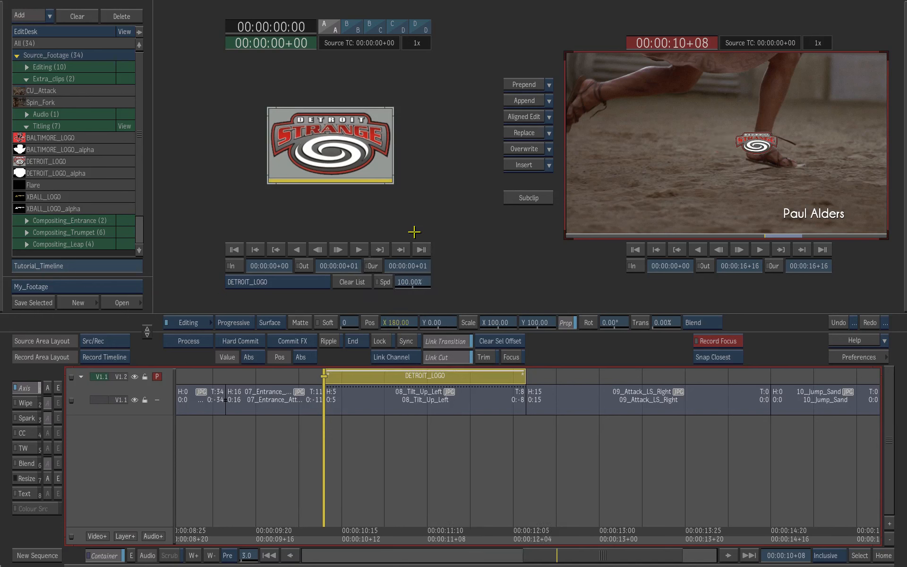
pyautogui.click(449, 326)
pyautogui.click(409, 247)
pyautogui.click(409, 274)
pyautogui.click(429, 290)
pyautogui.click(429, 276)
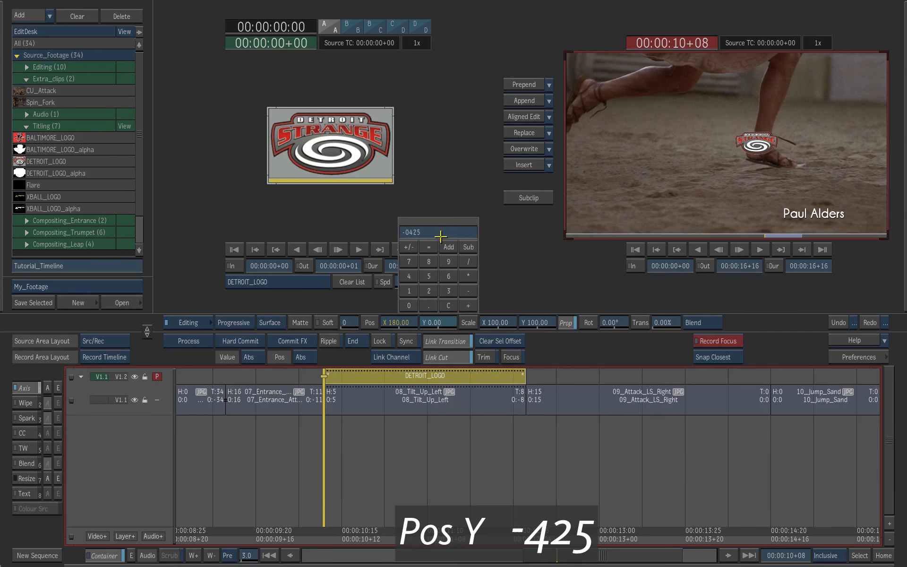
pyautogui.click(437, 232)
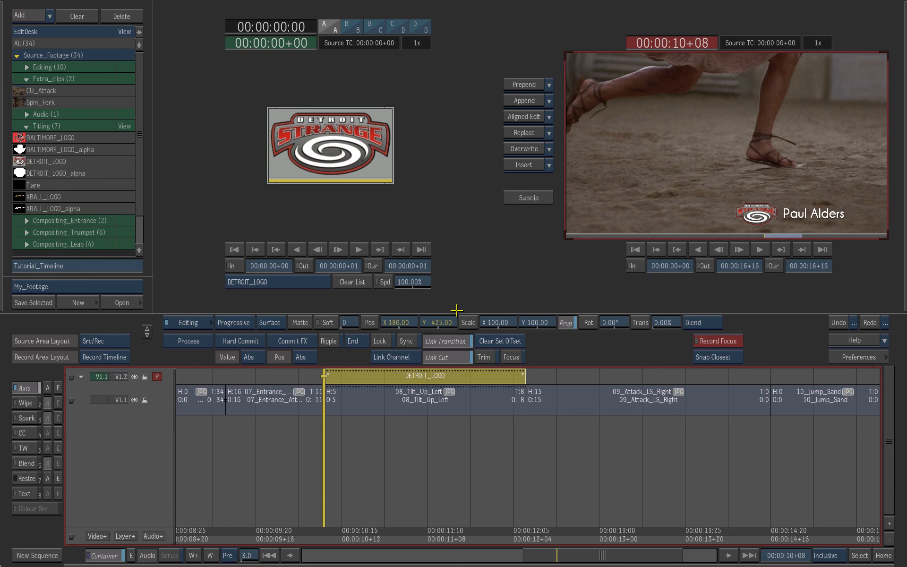
# - Turn on the logo's Axis shadow and set its softness to 14.0 and transparency to 26%
pyautogui.click(276, 322)
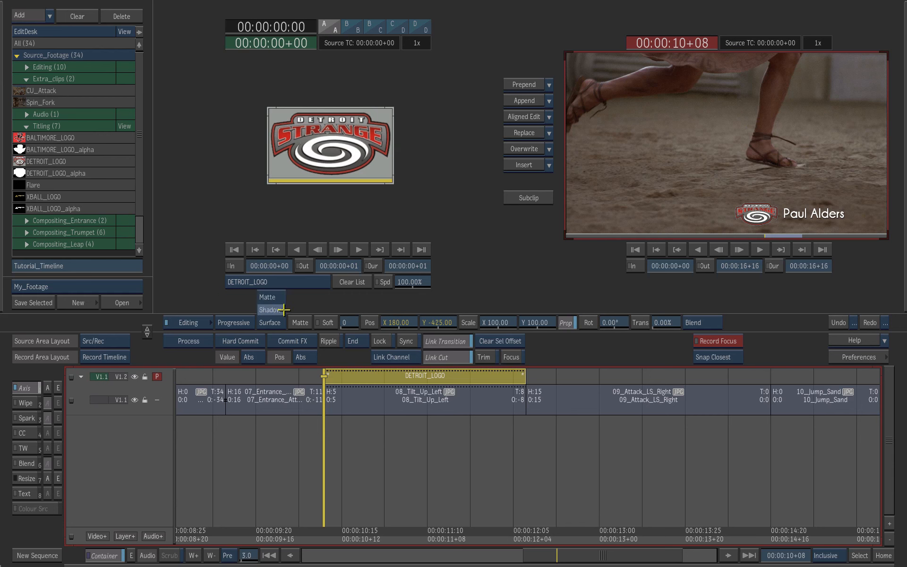
pyautogui.click(270, 310)
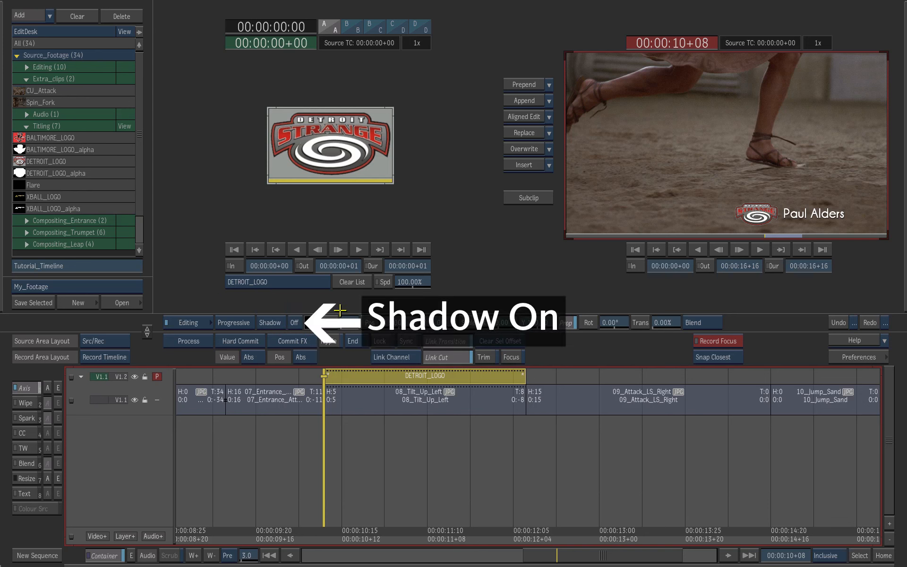
pyautogui.click(295, 326)
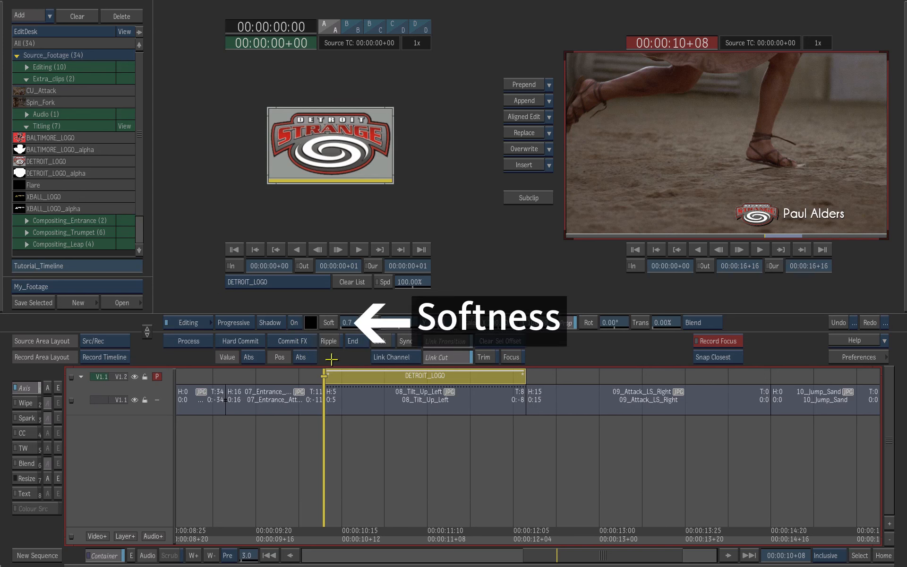
pyautogui.moveTo(350, 323); pyautogui.dragTo(367, 323)
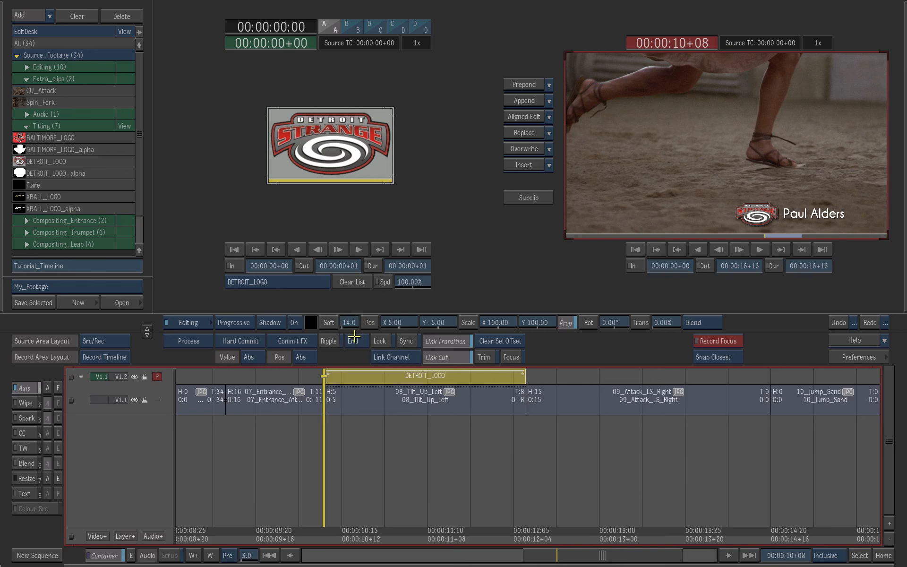
pyautogui.moveTo(657, 322); pyautogui.dragTo(675, 334)
pyautogui.click(193, 340)
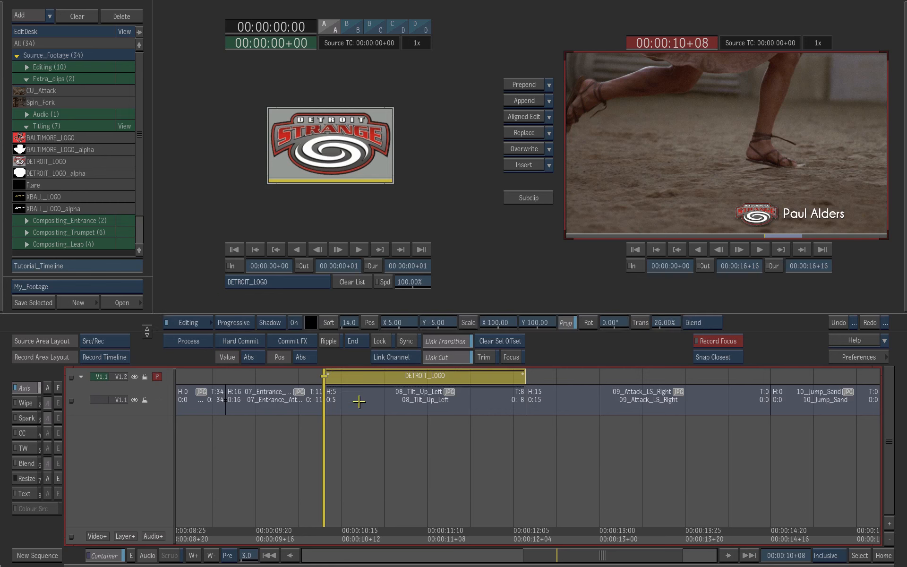
pyautogui.moveTo(323, 377)
pyautogui.mouseDown()
pyautogui.moveTo(324, 400)
pyautogui.moveTo(325, 382)
pyautogui.mouseUp()
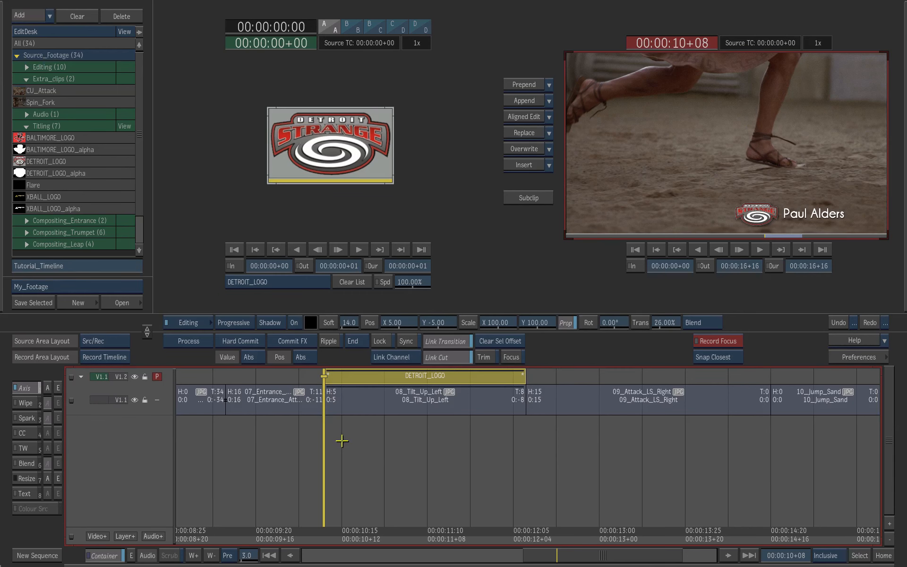